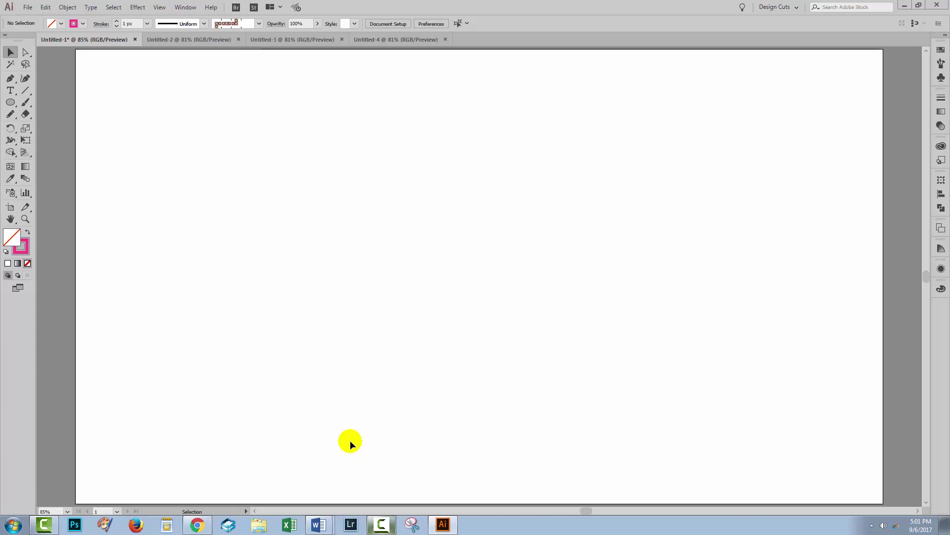
Step: Set the Pencil tool to close paths when their ends are within 15 pixels
{"action": "left_click", "coordinate": [10, 114]}
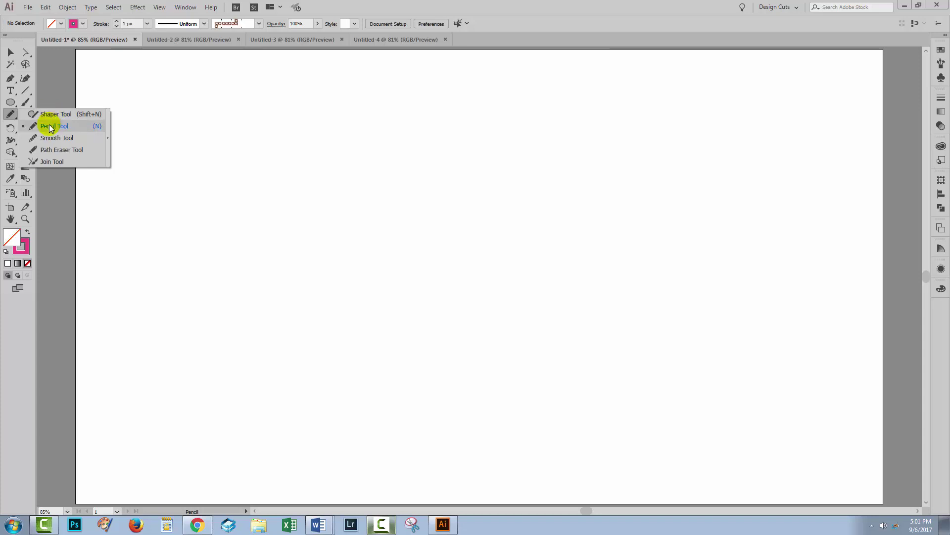
{"action": "left_click", "coordinate": [50, 128]}
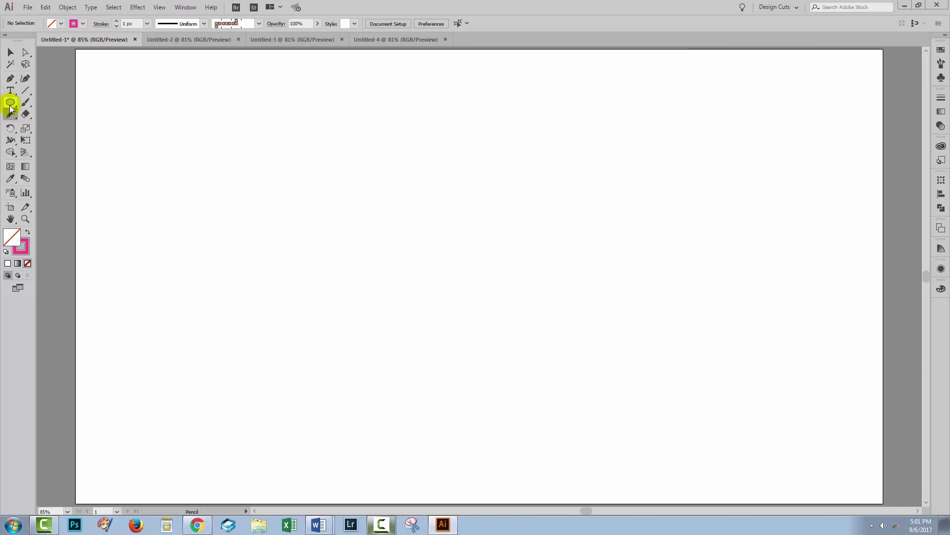
{"action": "double_click", "coordinate": [9, 115]}
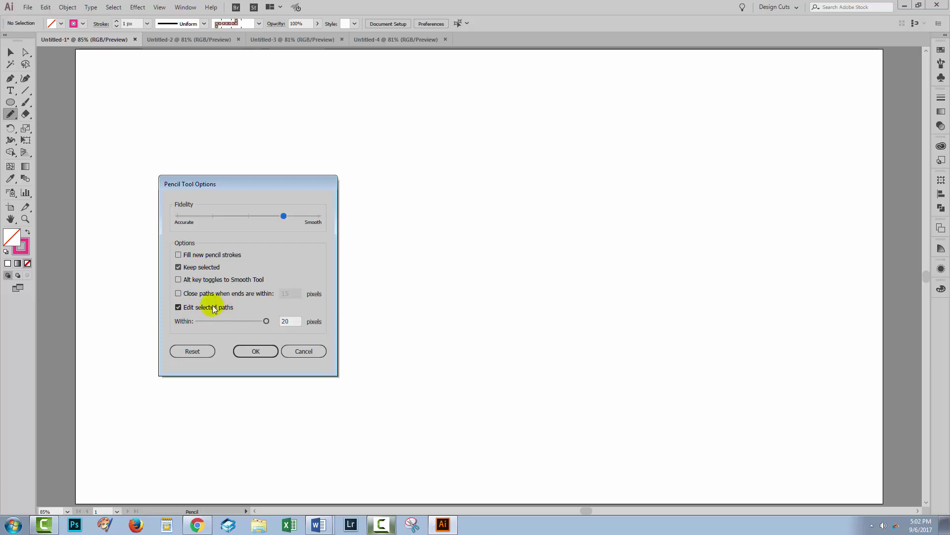
{"action": "left_click", "coordinate": [179, 294]}
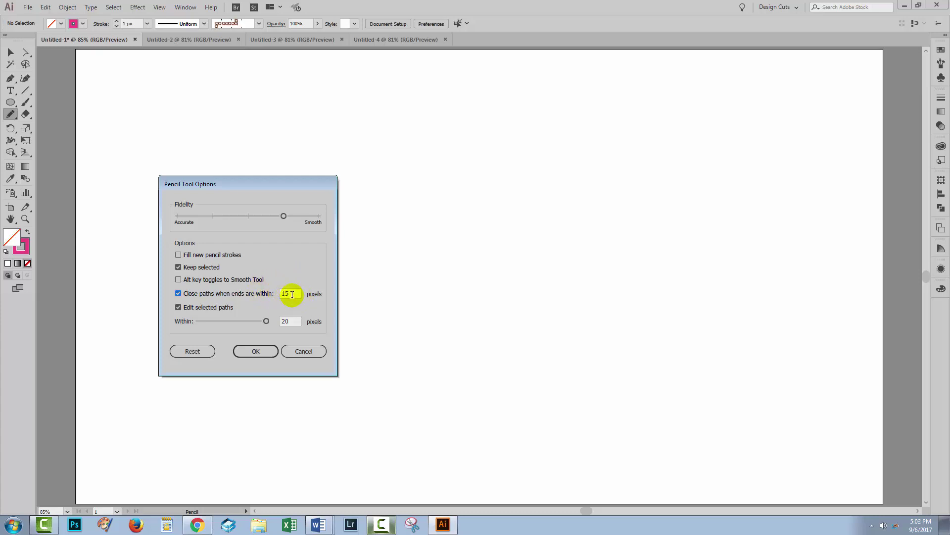
{"action": "left_click", "coordinate": [256, 351]}
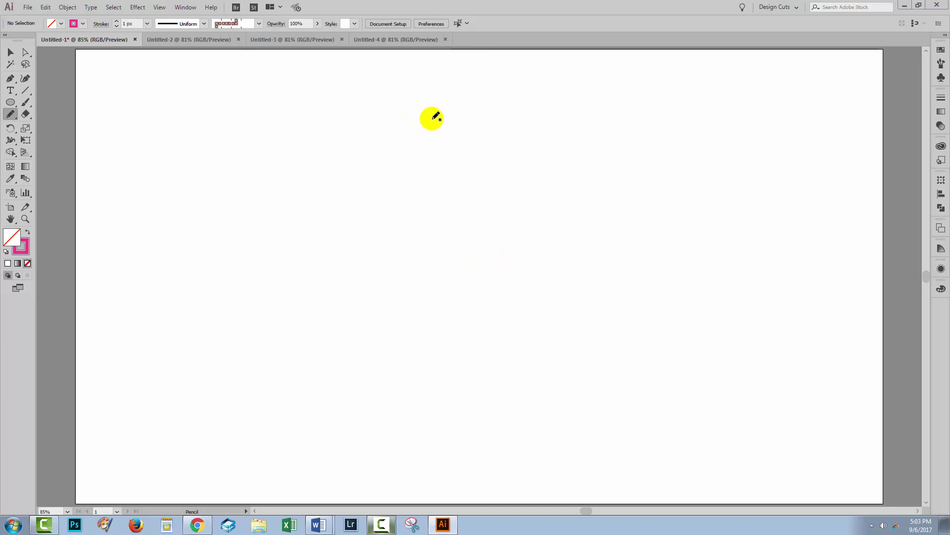
Step: Draw a rounded letter A outline with the Pencil tool, about 591 by 658 px, and refine its right slope with the Smooth tool
{"action": "mouse_move", "coordinate": [446, 147]}
{"action": "left_mouse_down"}
{"action": "mouse_move", "coordinate": [414, 106]}
{"action": "mouse_move", "coordinate": [383, 105]}
{"action": "mouse_move", "coordinate": [349, 147]}
{"action": "mouse_move", "coordinate": [307, 319]}
{"action": "mouse_move", "coordinate": [312, 364]}
{"action": "mouse_move", "coordinate": [365, 371]}
{"action": "mouse_move", "coordinate": [390, 313]}
{"action": "mouse_move", "coordinate": [430, 301]}
{"action": "mouse_move", "coordinate": [456, 313]}
{"action": "mouse_move", "coordinate": [490, 368]}
{"action": "mouse_move", "coordinate": [542, 374]}
{"action": "mouse_move", "coordinate": [552, 339]}
{"action": "mouse_move", "coordinate": [541, 267]}
{"action": "mouse_move", "coordinate": [496, 176]}
{"action": "mouse_move", "coordinate": [447, 147]}
{"action": "left_mouse_up"}
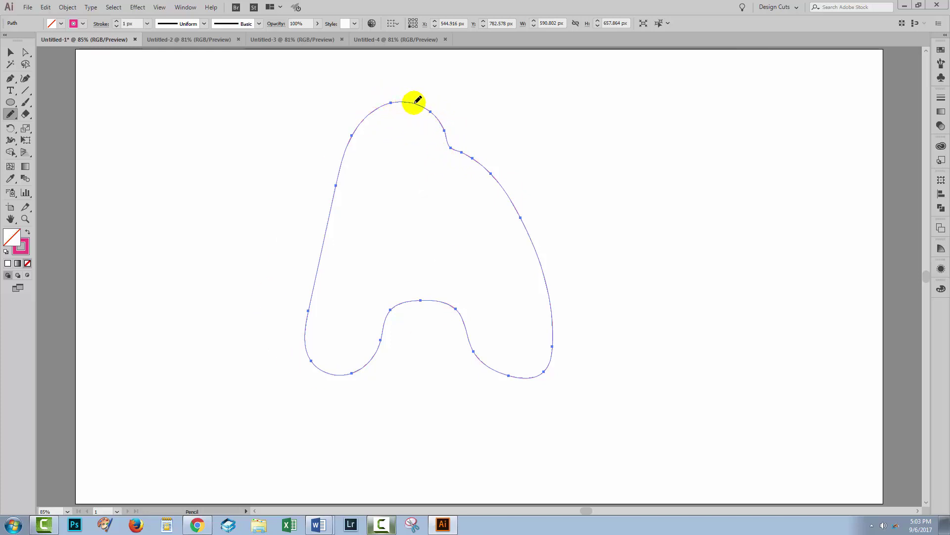
{"action": "mouse_move", "coordinate": [429, 110]}
{"action": "left_mouse_down"}
{"action": "mouse_move", "coordinate": [473, 139]}
{"action": "mouse_move", "coordinate": [498, 182]}
{"action": "left_mouse_up"}
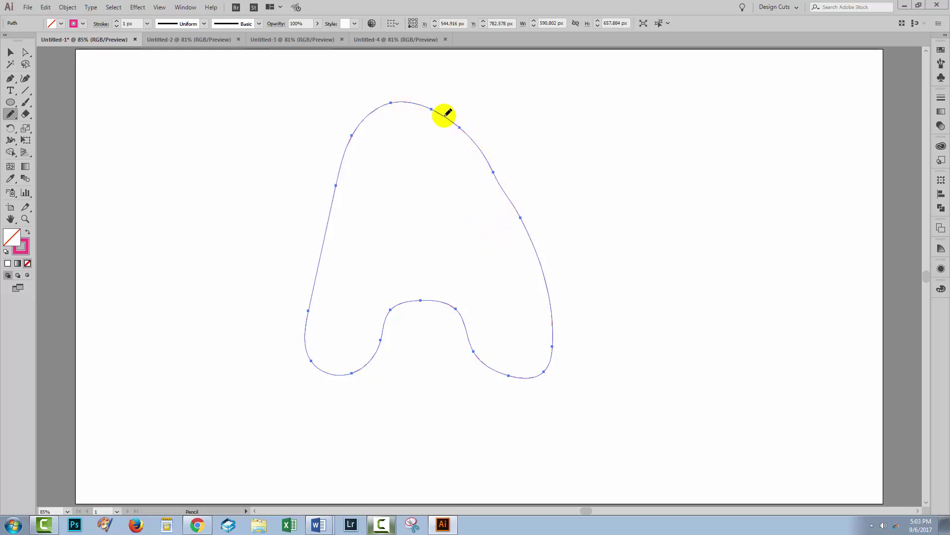
{"action": "mouse_move", "coordinate": [454, 120]}
{"action": "left_mouse_down"}
{"action": "mouse_move", "coordinate": [512, 248]}
{"action": "mouse_move", "coordinate": [536, 249]}
{"action": "mouse_move", "coordinate": [546, 283]}
{"action": "left_mouse_up"}
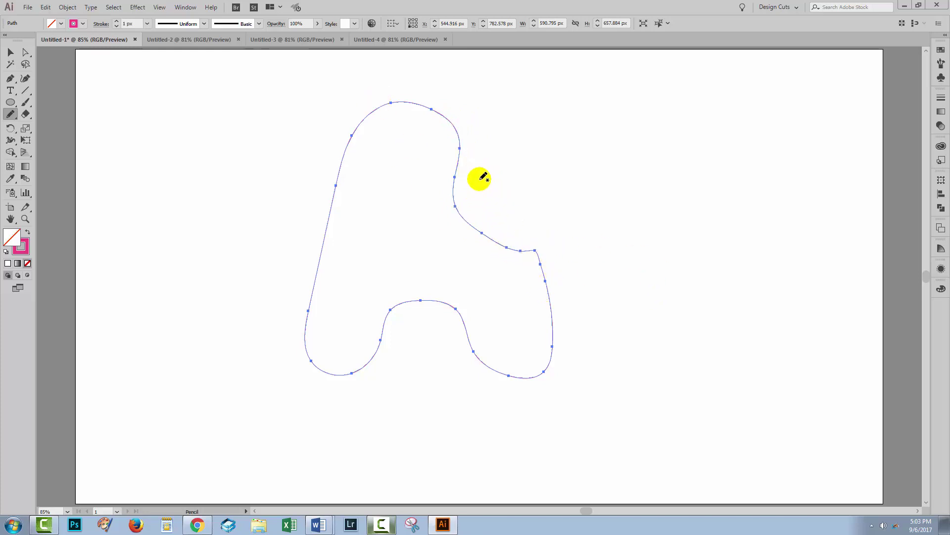
{"action": "key", "text": "ctrl+z"}
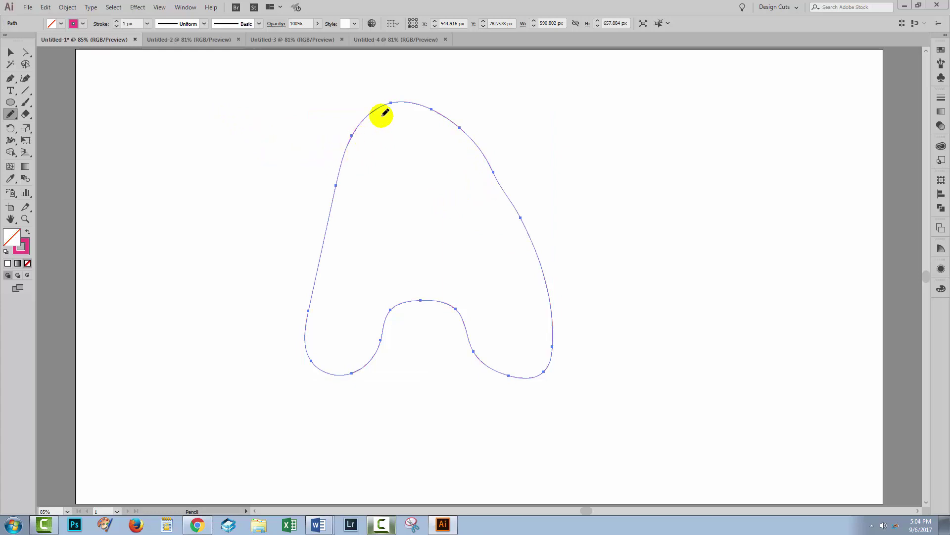
{"action": "left_click_drag", "start_coordinate": [7, 118], "coordinate": [53, 136]}
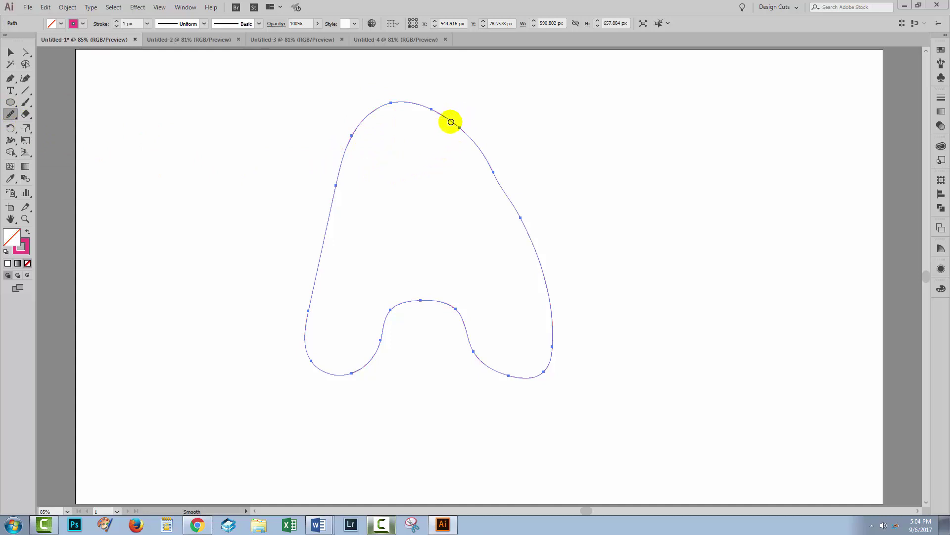
{"action": "mouse_move", "coordinate": [454, 123]}
{"action": "left_mouse_down"}
{"action": "mouse_move", "coordinate": [507, 195]}
{"action": "mouse_move", "coordinate": [498, 175]}
{"action": "mouse_move", "coordinate": [511, 261]}
{"action": "left_mouse_up"}
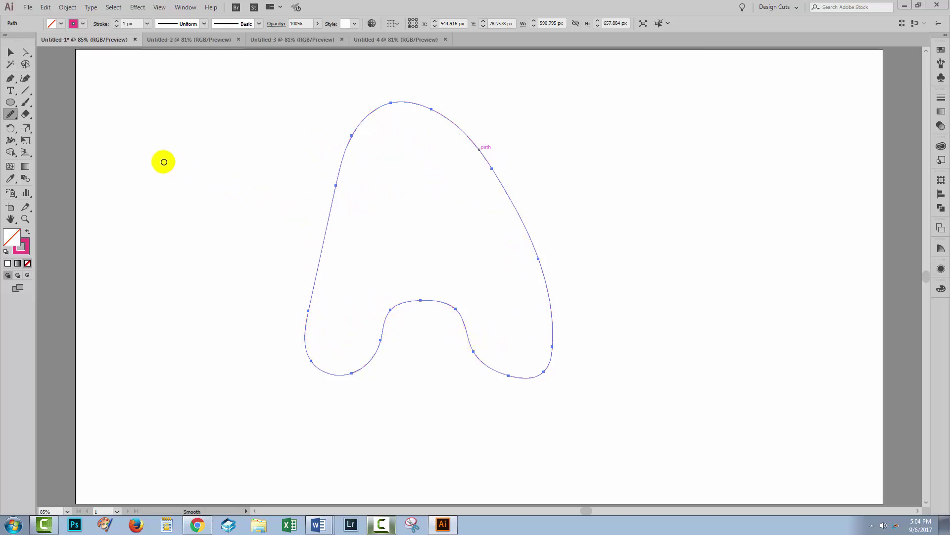
Step: Draw the letter A's inner hole with the Pencil tool, about 211 by 250 px, and smooth its right side
{"action": "left_click", "coordinate": [8, 115]}
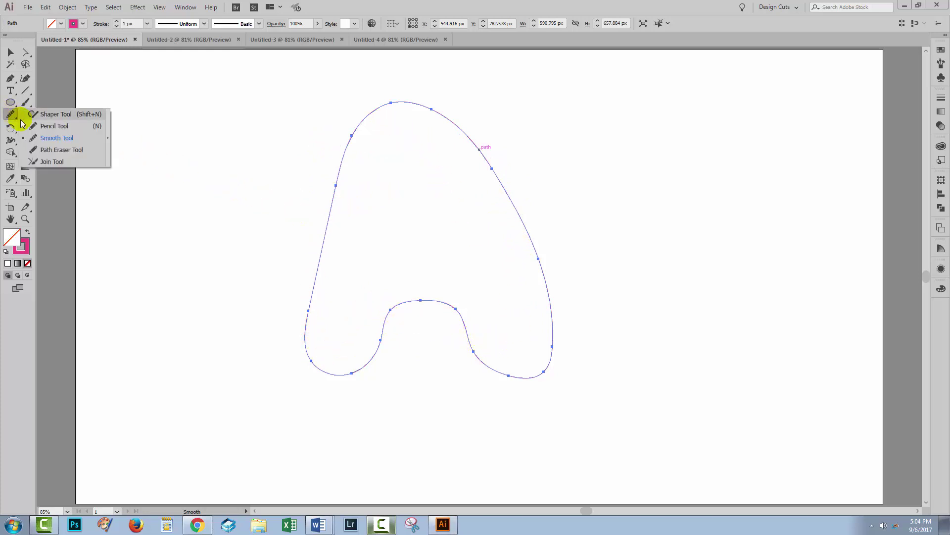
{"action": "left_click", "coordinate": [36, 123]}
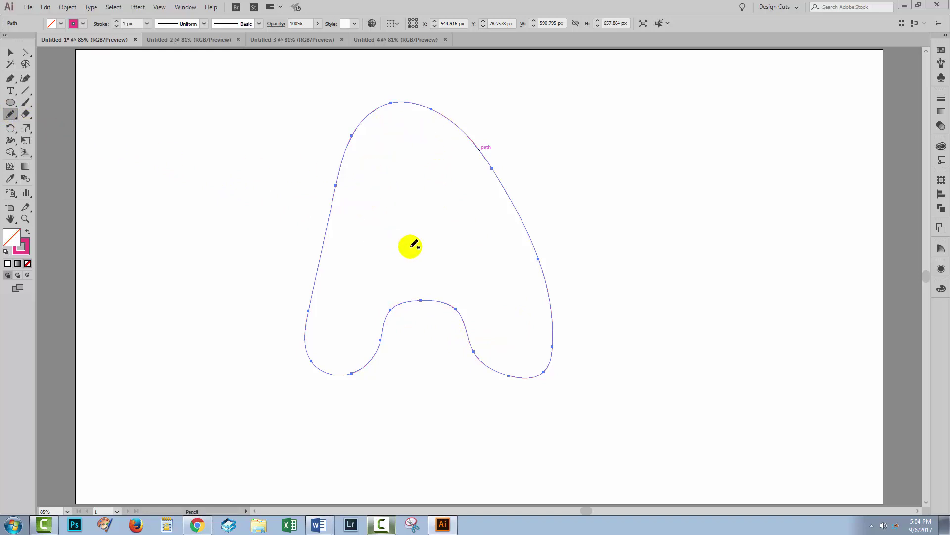
{"action": "mouse_move", "coordinate": [453, 194]}
{"action": "left_mouse_down"}
{"action": "mouse_move", "coordinate": [434, 157]}
{"action": "mouse_move", "coordinate": [399, 152]}
{"action": "mouse_move", "coordinate": [379, 207]}
{"action": "mouse_move", "coordinate": [379, 247]}
{"action": "mouse_move", "coordinate": [454, 247]}
{"action": "mouse_move", "coordinate": [464, 225]}
{"action": "mouse_move", "coordinate": [453, 195]}
{"action": "left_mouse_up"}
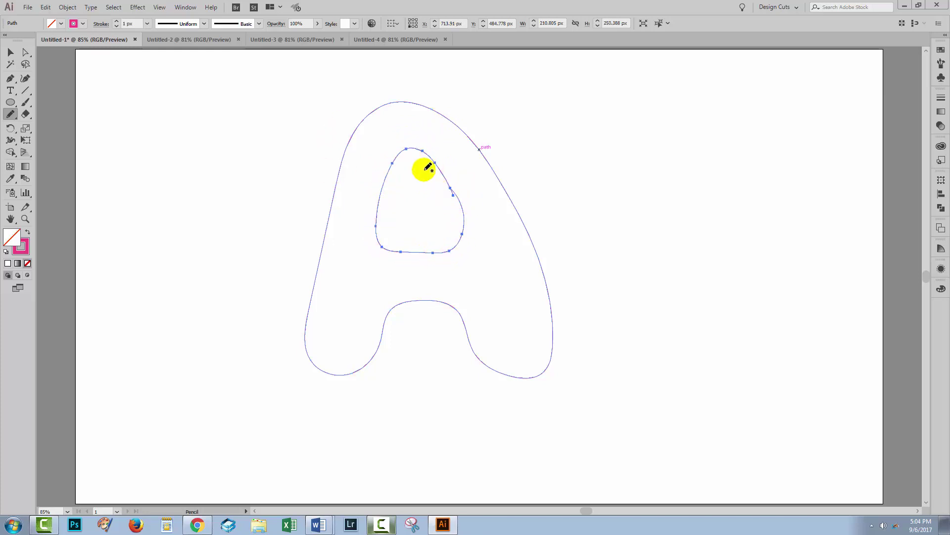
{"action": "mouse_move", "coordinate": [452, 191]}
{"action": "left_mouse_down"}
{"action": "mouse_move", "coordinate": [438, 161]}
{"action": "mouse_move", "coordinate": [458, 195]}
{"action": "mouse_move", "coordinate": [461, 256]}
{"action": "left_mouse_up"}
{"action": "left_click_drag", "start_coordinate": [9, 115], "coordinate": [45, 127]}
{"action": "mouse_move", "coordinate": [463, 196]}
{"action": "left_mouse_down"}
{"action": "mouse_move", "coordinate": [419, 151]}
{"action": "mouse_move", "coordinate": [452, 167]}
{"action": "mouse_move", "coordinate": [466, 203]}
{"action": "mouse_move", "coordinate": [458, 205]}
{"action": "mouse_move", "coordinate": [452, 183]}
{"action": "left_mouse_up"}
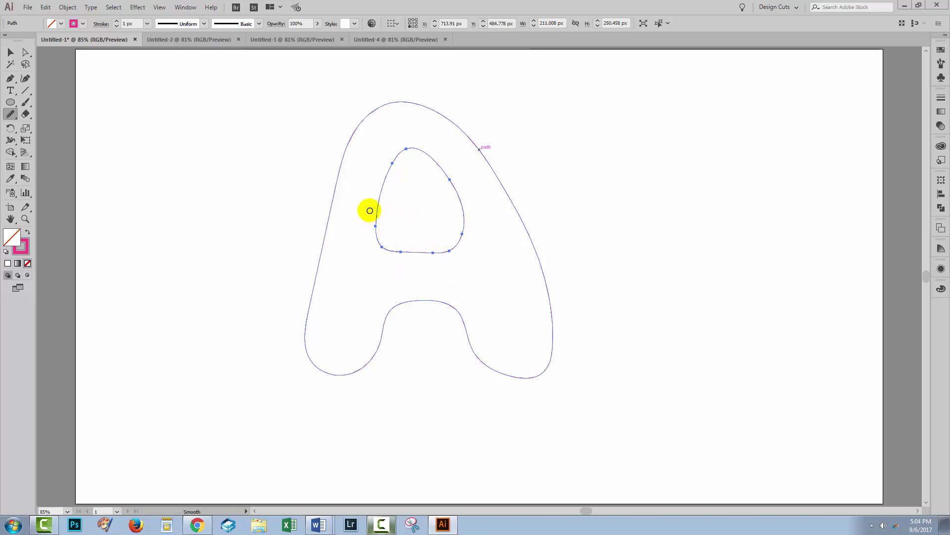
Step: Select both paths of the letter A and display the layer list beside the letter
{"action": "left_click", "coordinate": [8, 52]}
{"action": "left_click", "coordinate": [385, 186]}
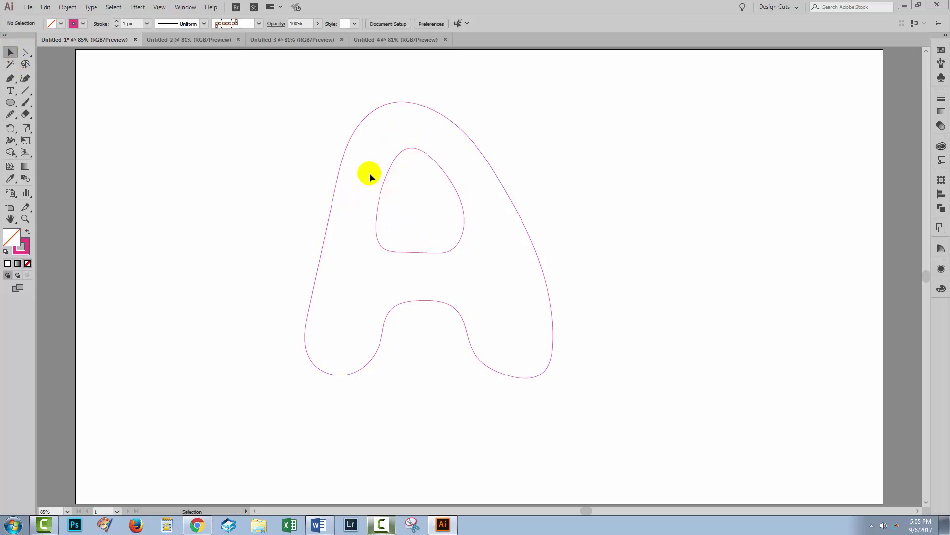
{"action": "left_click_drag", "start_coordinate": [308, 119], "coordinate": [376, 191]}
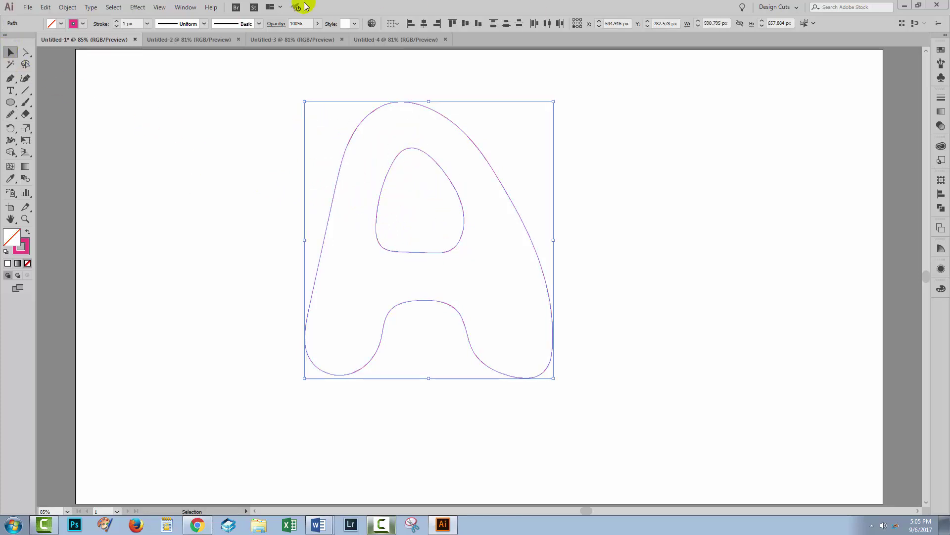
{"action": "left_click", "coordinate": [185, 7]}
{"action": "left_click", "coordinate": [227, 292]}
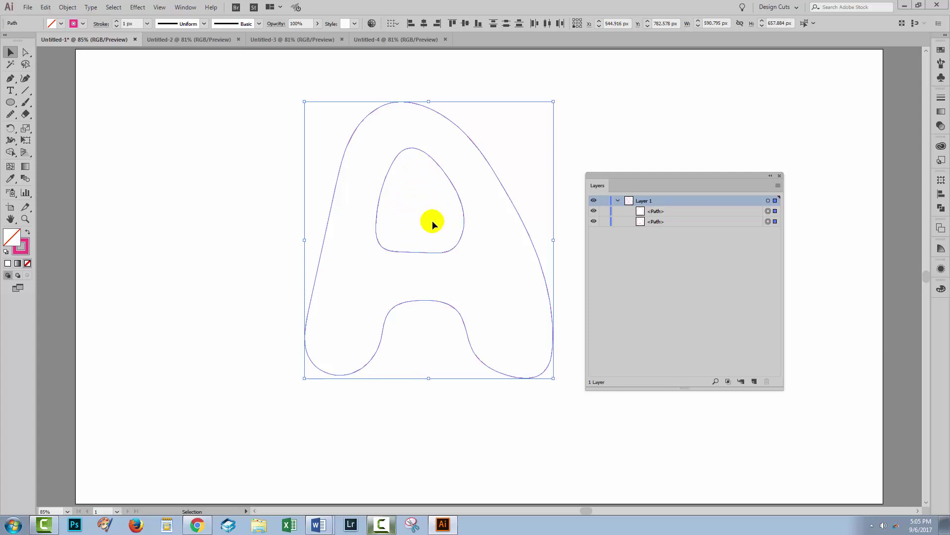
{"action": "left_click_drag", "start_coordinate": [594, 178], "coordinate": [665, 173]}
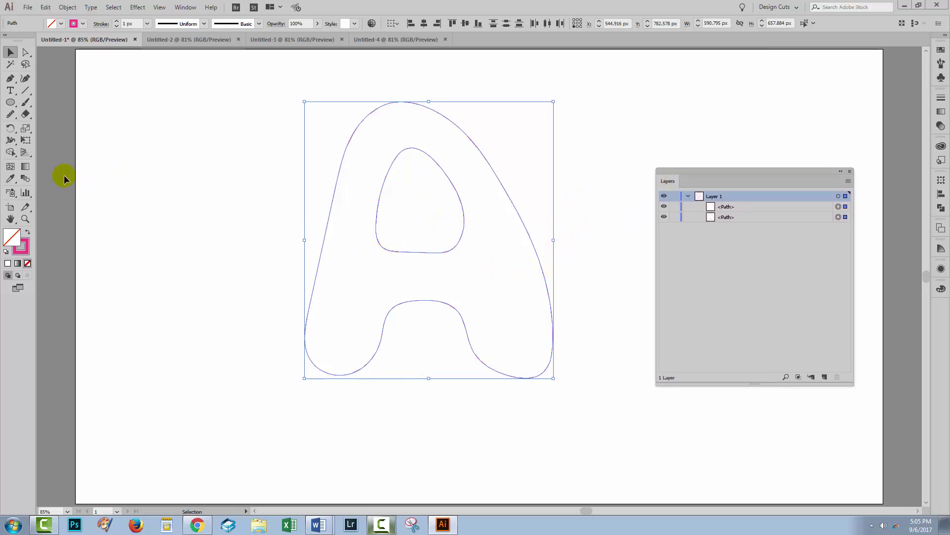
Step: Subtract the inner shape from the letter A with the Shape Builder tool
{"action": "left_click", "coordinate": [11, 153]}
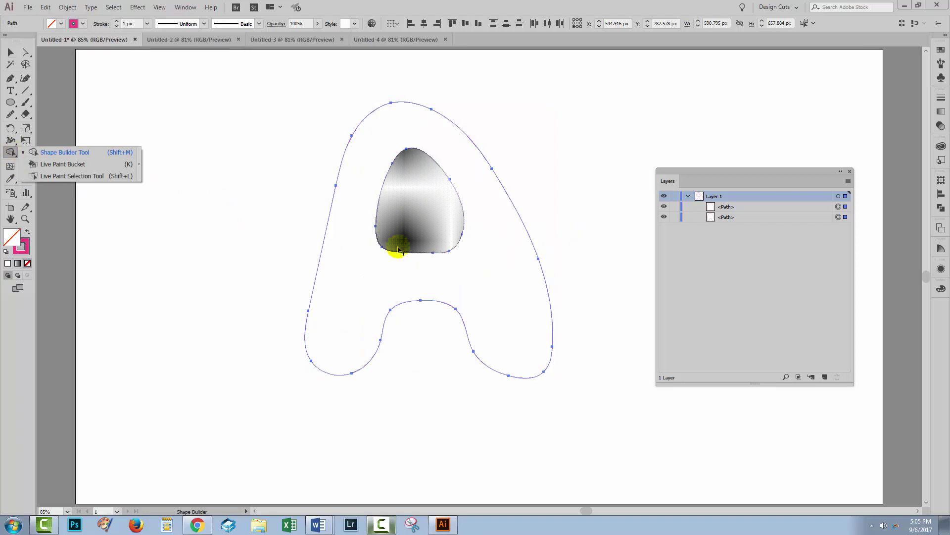
{"action": "left_click", "coordinate": [55, 153]}
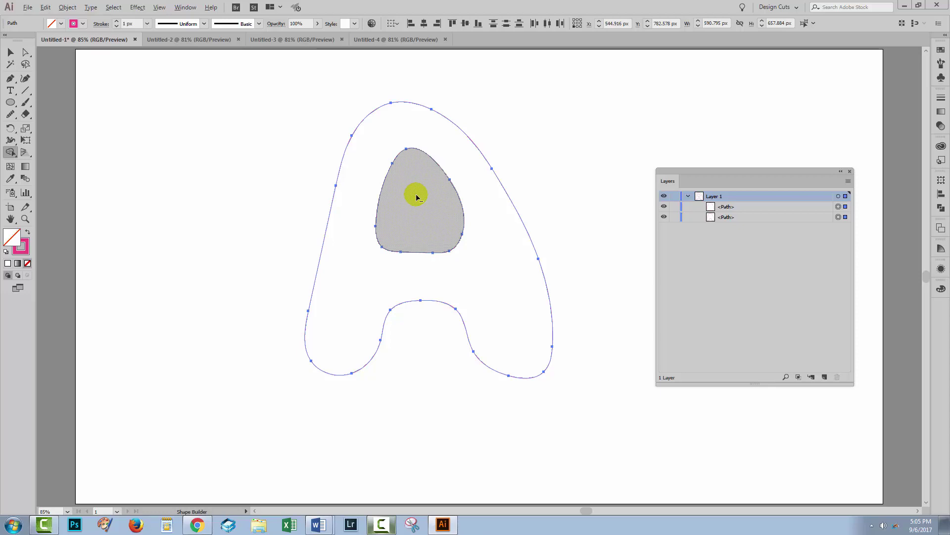
{"action": "mouse_move", "coordinate": [401, 185]}
{"action": "left_mouse_down"}
{"action": "mouse_move", "coordinate": [435, 231]}
{"action": "mouse_move", "coordinate": [429, 204]}
{"action": "left_mouse_up"}
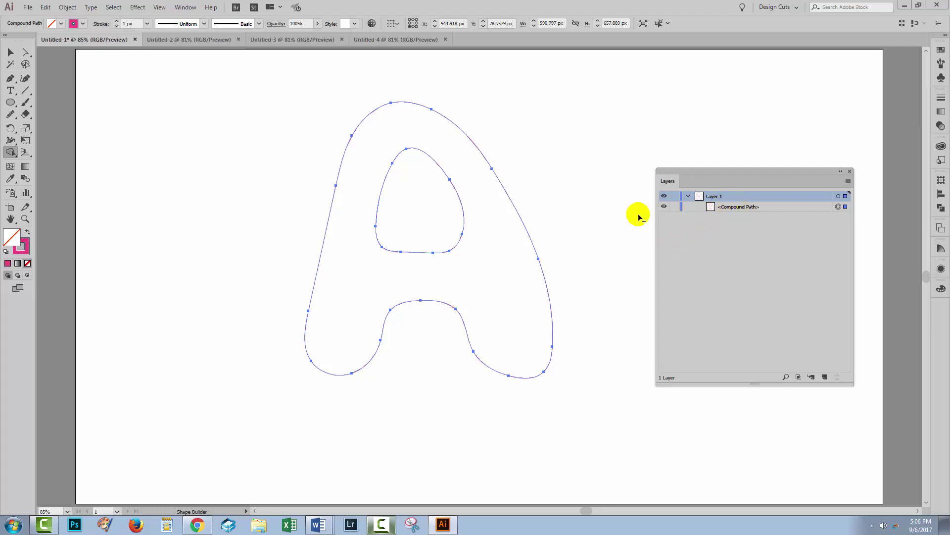
Step: Swap the letter A's fill and stroke to give it a solid pink fill with no stroke
{"action": "left_click", "coordinate": [11, 52]}
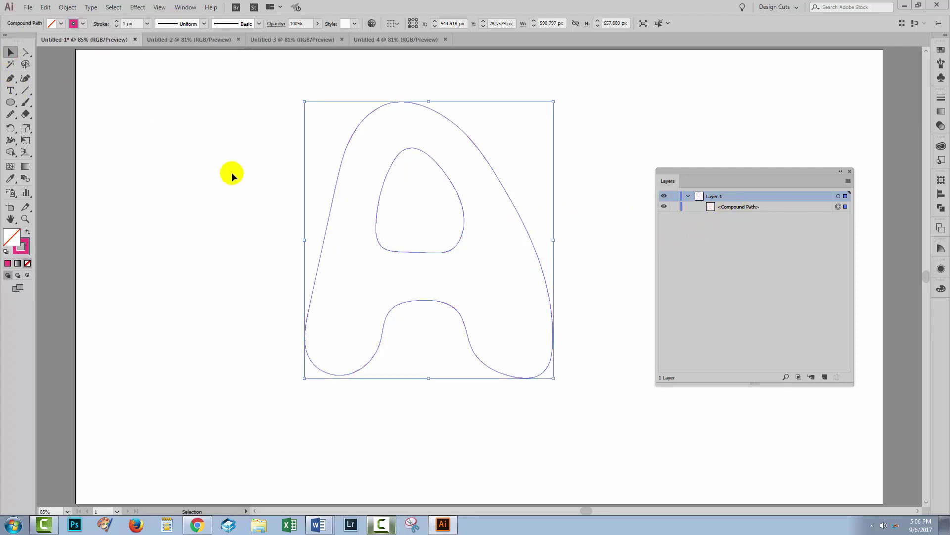
{"action": "key", "text": "shift+x"}
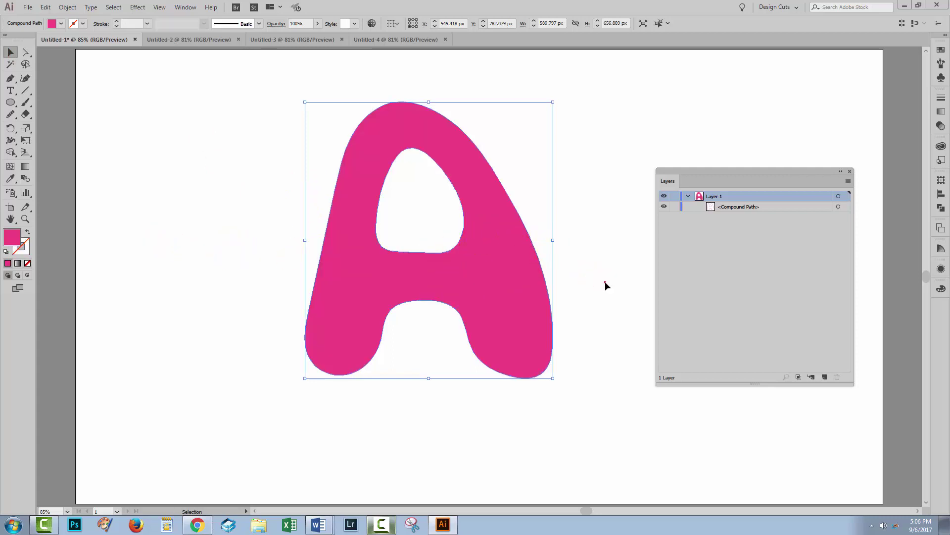
{"action": "left_click", "coordinate": [443, 225]}
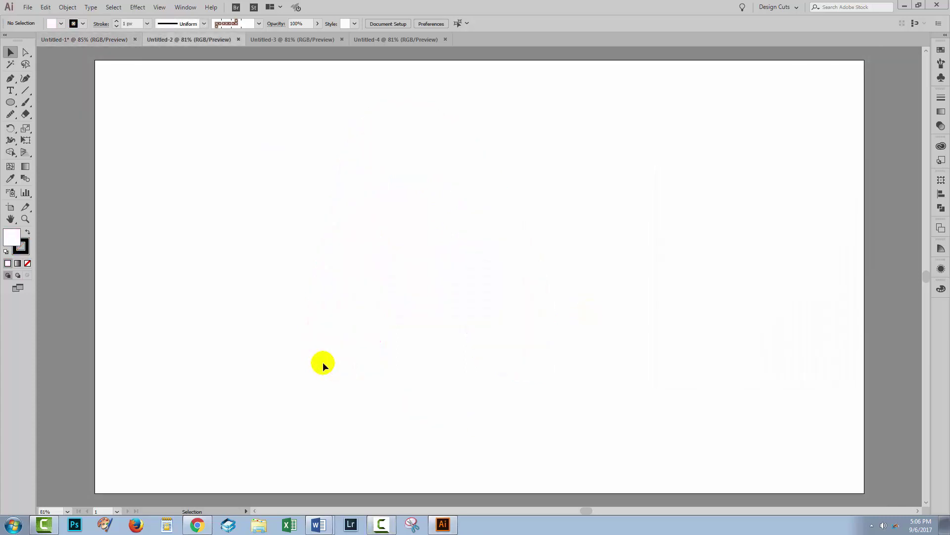
Step: In the Untitled-2 document, enable Keep Selected and Merge Only with Selection for the Blob Brush tool
{"action": "left_click", "coordinate": [25, 103]}
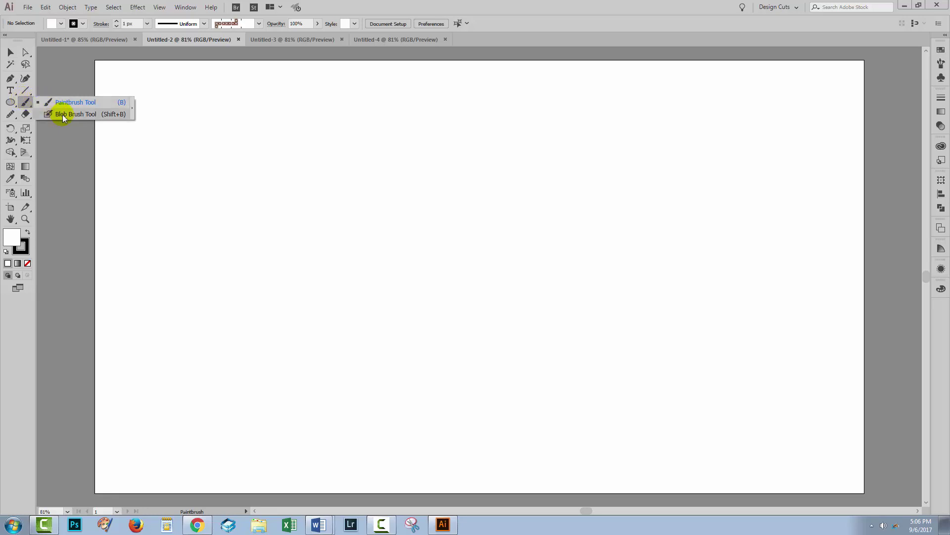
{"action": "left_click", "coordinate": [63, 114]}
{"action": "double_click", "coordinate": [24, 101]}
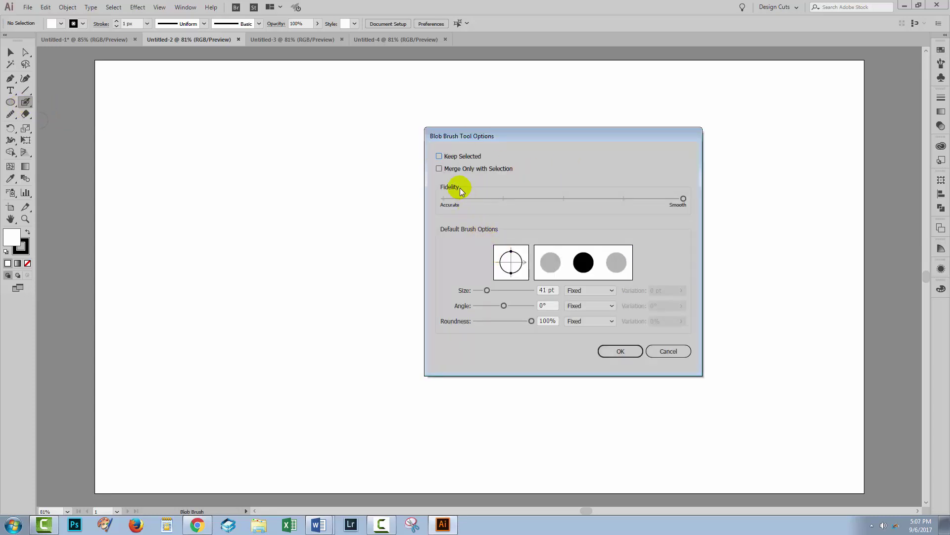
{"action": "left_click", "coordinate": [438, 156]}
{"action": "left_click", "coordinate": [439, 156]}
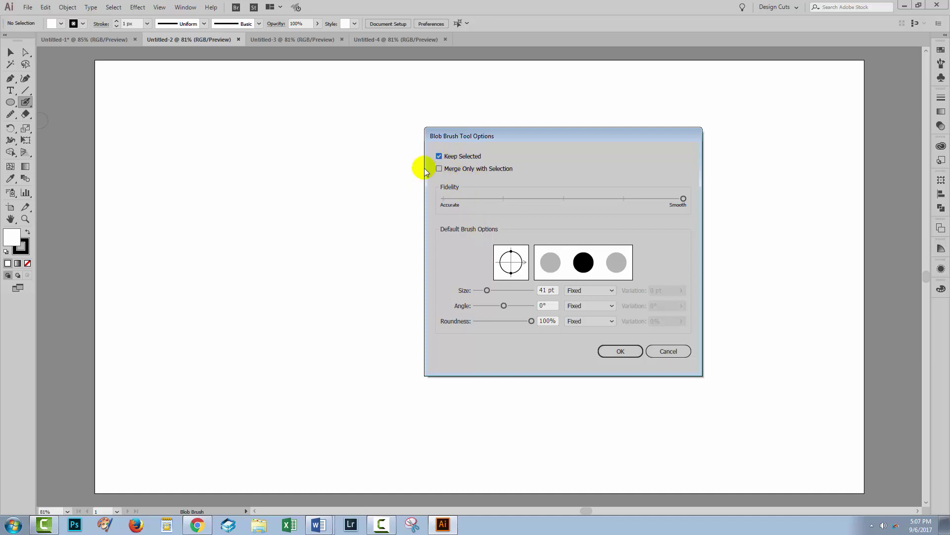
{"action": "left_click", "coordinate": [439, 168]}
{"action": "left_click", "coordinate": [603, 350]}
{"action": "left_click", "coordinate": [616, 351]}
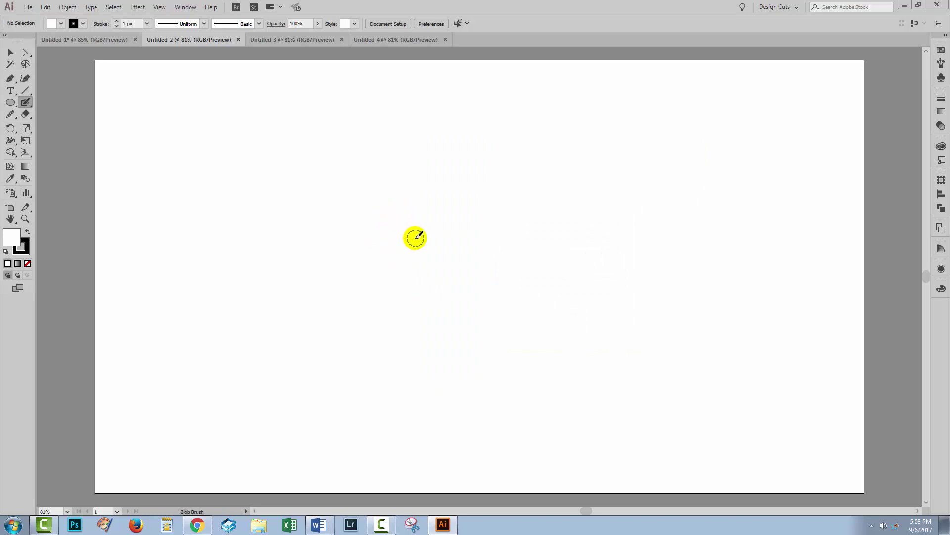
Step: Paint a black heart outline about 791 by 743 px with the Blob Brush, and fill its interior using a larger brush size
{"action": "mouse_move", "coordinate": [424, 216]}
{"action": "left_mouse_down"}
{"action": "mouse_move", "coordinate": [403, 185]}
{"action": "mouse_move", "coordinate": [363, 165]}
{"action": "mouse_move", "coordinate": [314, 165]}
{"action": "mouse_move", "coordinate": [286, 189]}
{"action": "mouse_move", "coordinate": [281, 235]}
{"action": "mouse_move", "coordinate": [299, 271]}
{"action": "mouse_move", "coordinate": [444, 435]}
{"action": "left_mouse_up"}
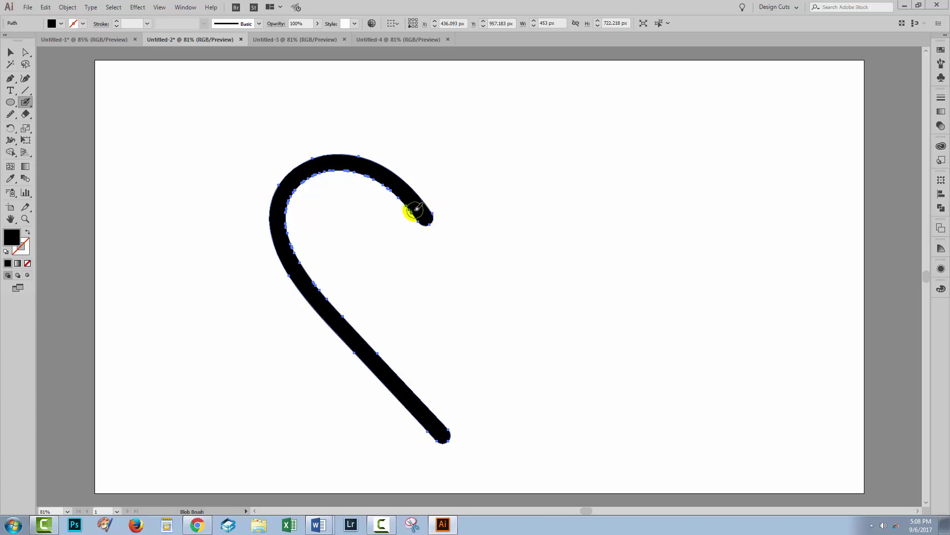
{"action": "mouse_move", "coordinate": [427, 217]}
{"action": "left_mouse_down"}
{"action": "mouse_move", "coordinate": [469, 169]}
{"action": "mouse_move", "coordinate": [518, 158]}
{"action": "mouse_move", "coordinate": [565, 183]}
{"action": "mouse_move", "coordinate": [575, 207]}
{"action": "mouse_move", "coordinate": [579, 254]}
{"action": "mouse_move", "coordinate": [564, 293]}
{"action": "mouse_move", "coordinate": [448, 438]}
{"action": "left_mouse_up"}
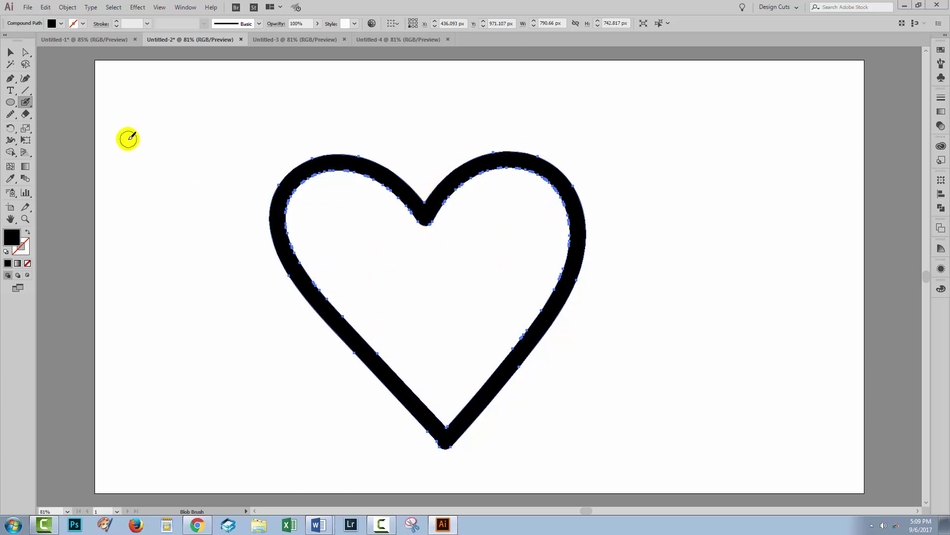
{"action": "double_click", "coordinate": [26, 103]}
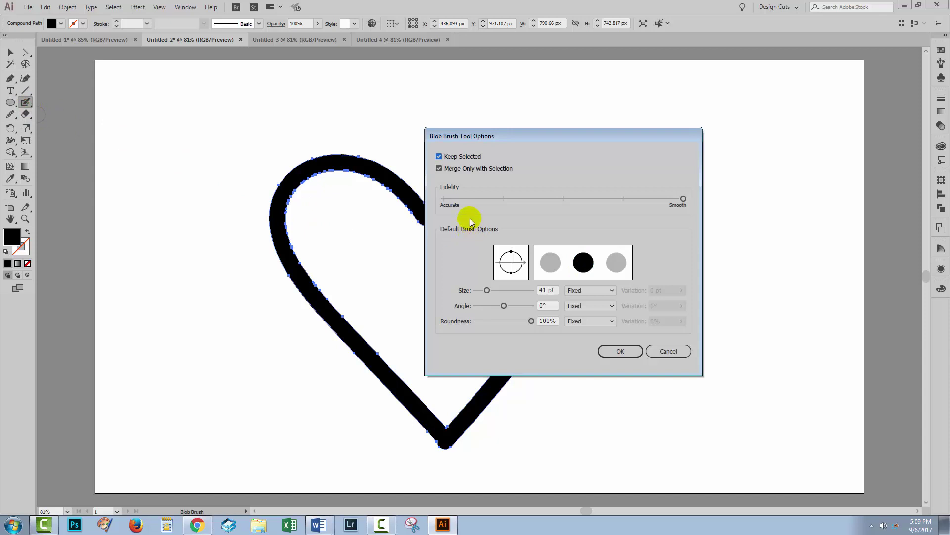
{"action": "left_click_drag", "start_coordinate": [488, 292], "coordinate": [505, 291]}
{"action": "left_click", "coordinate": [625, 353]}
{"action": "mouse_move", "coordinate": [460, 214]}
{"action": "left_mouse_down"}
{"action": "mouse_move", "coordinate": [482, 182]}
{"action": "mouse_move", "coordinate": [516, 179]}
{"action": "mouse_move", "coordinate": [550, 200]}
{"action": "mouse_move", "coordinate": [559, 247]}
{"action": "mouse_move", "coordinate": [508, 346]}
{"action": "mouse_move", "coordinate": [451, 410]}
{"action": "mouse_move", "coordinate": [401, 370]}
{"action": "mouse_move", "coordinate": [358, 313]}
{"action": "mouse_move", "coordinate": [304, 214]}
{"action": "mouse_move", "coordinate": [305, 246]}
{"action": "mouse_move", "coordinate": [311, 204]}
{"action": "mouse_move", "coordinate": [330, 185]}
{"action": "mouse_move", "coordinate": [369, 192]}
{"action": "mouse_move", "coordinate": [410, 219]}
{"action": "mouse_move", "coordinate": [432, 247]}
{"action": "mouse_move", "coordinate": [352, 212]}
{"action": "mouse_move", "coordinate": [321, 227]}
{"action": "mouse_move", "coordinate": [355, 209]}
{"action": "mouse_move", "coordinate": [352, 252]}
{"action": "mouse_move", "coordinate": [365, 249]}
{"action": "mouse_move", "coordinate": [379, 277]}
{"action": "mouse_move", "coordinate": [366, 285]}
{"action": "mouse_move", "coordinate": [421, 269]}
{"action": "mouse_move", "coordinate": [390, 297]}
{"action": "mouse_move", "coordinate": [425, 352]}
{"action": "mouse_move", "coordinate": [429, 334]}
{"action": "mouse_move", "coordinate": [423, 351]}
{"action": "mouse_move", "coordinate": [439, 375]}
{"action": "mouse_move", "coordinate": [474, 339]}
{"action": "mouse_move", "coordinate": [530, 234]}
{"action": "mouse_move", "coordinate": [514, 218]}
{"action": "mouse_move", "coordinate": [463, 259]}
{"action": "mouse_move", "coordinate": [487, 217]}
{"action": "mouse_move", "coordinate": [418, 299]}
{"action": "mouse_move", "coordinate": [450, 287]}
{"action": "left_mouse_up"}
{"action": "left_click_drag", "start_coordinate": [455, 371], "coordinate": [455, 372]}
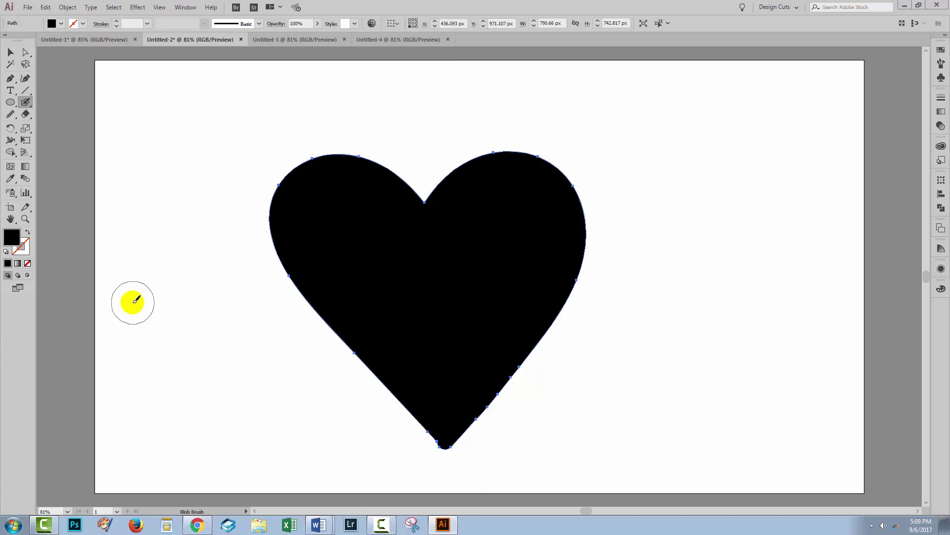
Step: Set the Eraser tool's size to 88 pt, keeping it fixed
{"action": "left_click_drag", "start_coordinate": [25, 119], "coordinate": [58, 112]}
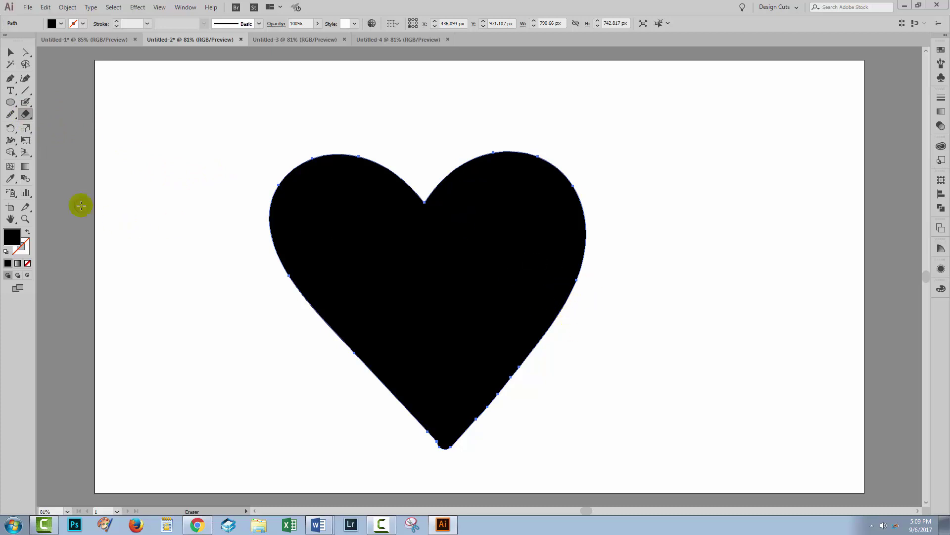
{"action": "double_click", "coordinate": [26, 115]}
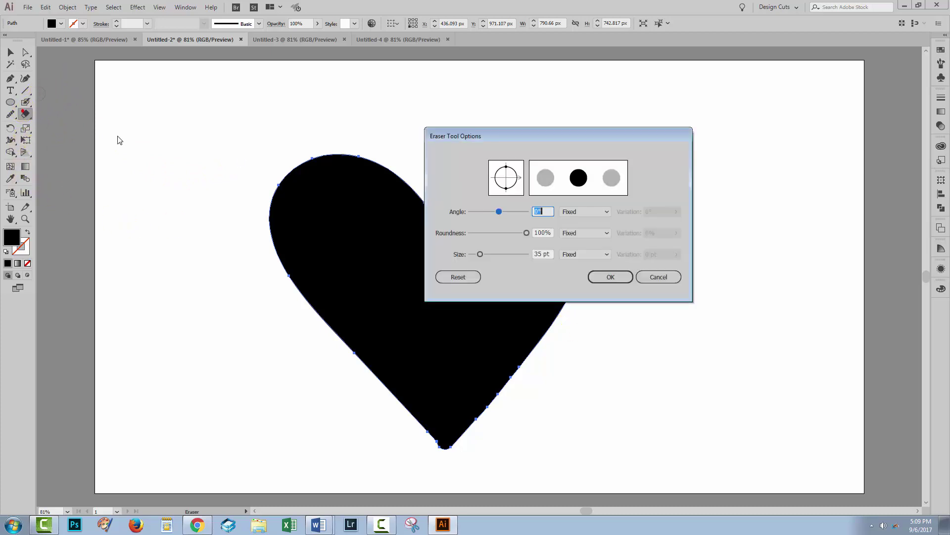
{"action": "left_click_drag", "start_coordinate": [480, 254], "coordinate": [496, 255]}
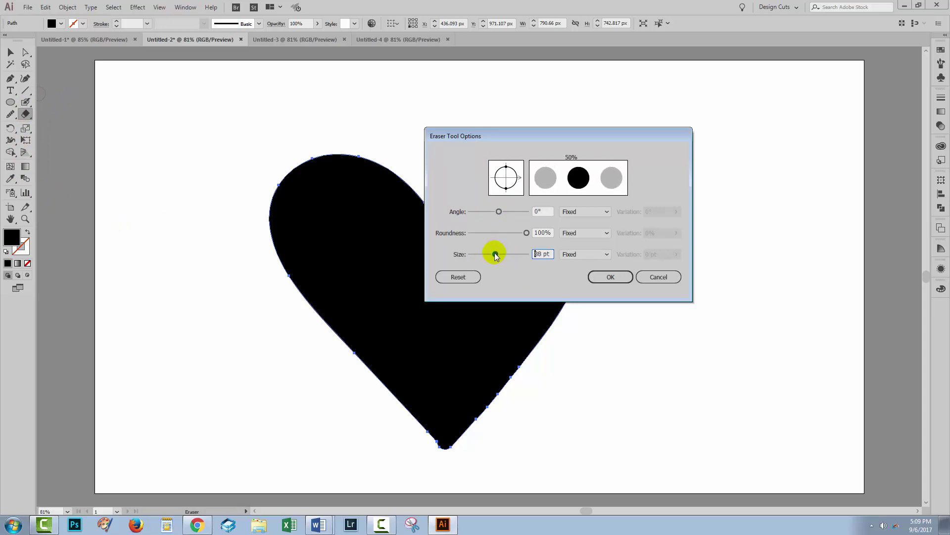
{"action": "left_click", "coordinate": [613, 277]}
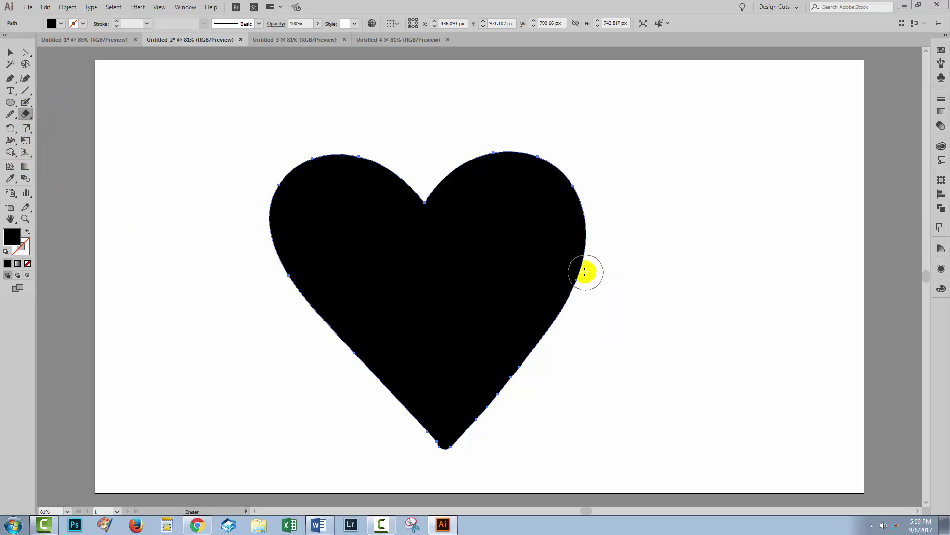
Step: Erase nine separate round holes scattered across the inside of the black heart
{"action": "left_click", "coordinate": [543, 236]}
{"action": "left_click", "coordinate": [489, 337]}
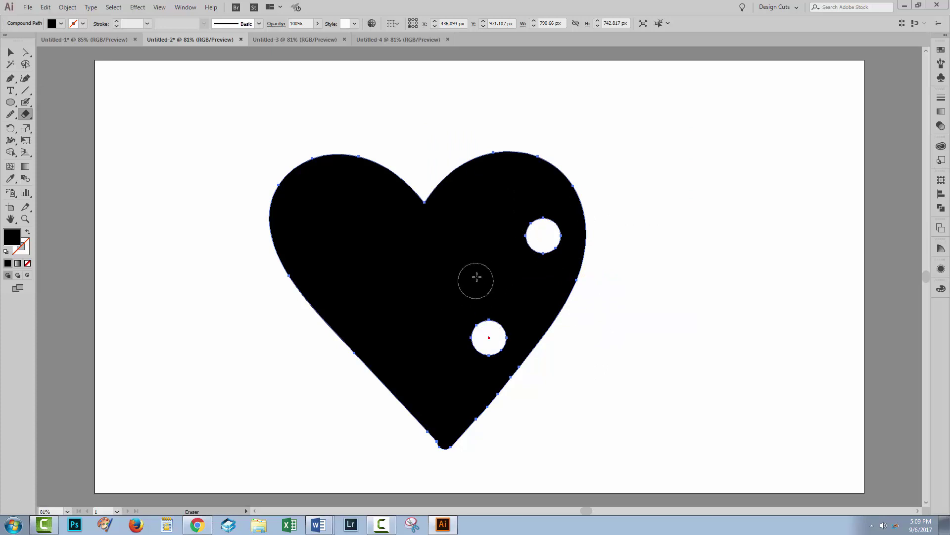
{"action": "left_click", "coordinate": [480, 244]}
{"action": "left_click", "coordinate": [413, 294]}
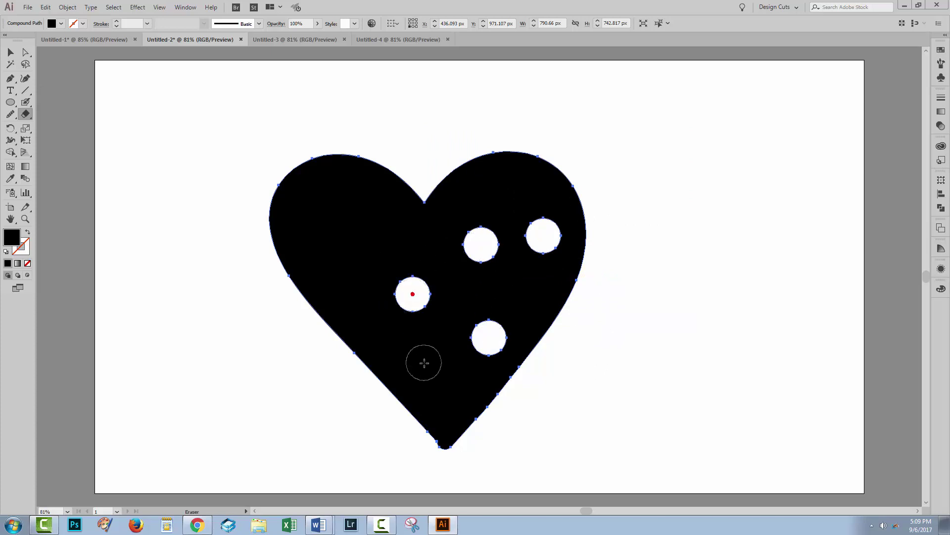
{"action": "left_click", "coordinate": [430, 381]}
{"action": "left_click", "coordinate": [330, 271]}
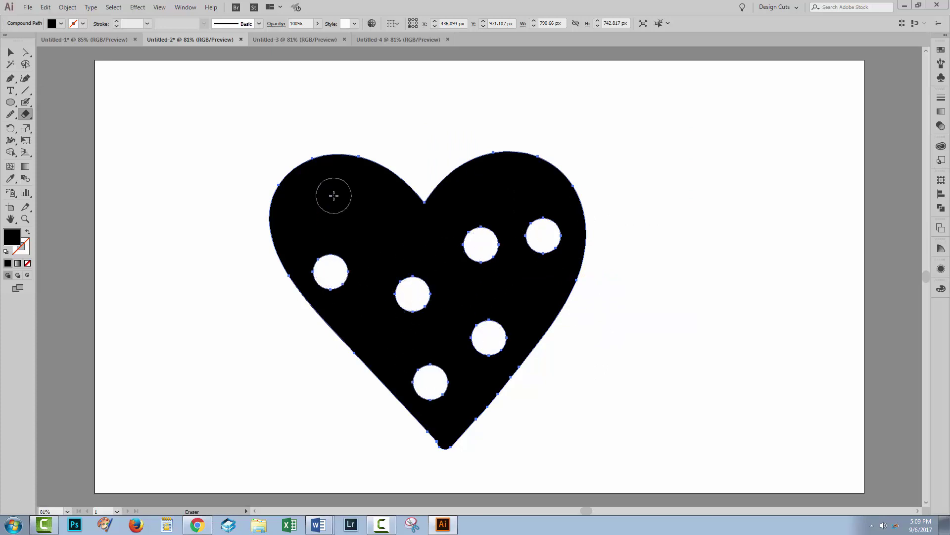
{"action": "left_click", "coordinate": [334, 196]}
{"action": "left_click", "coordinate": [389, 225]}
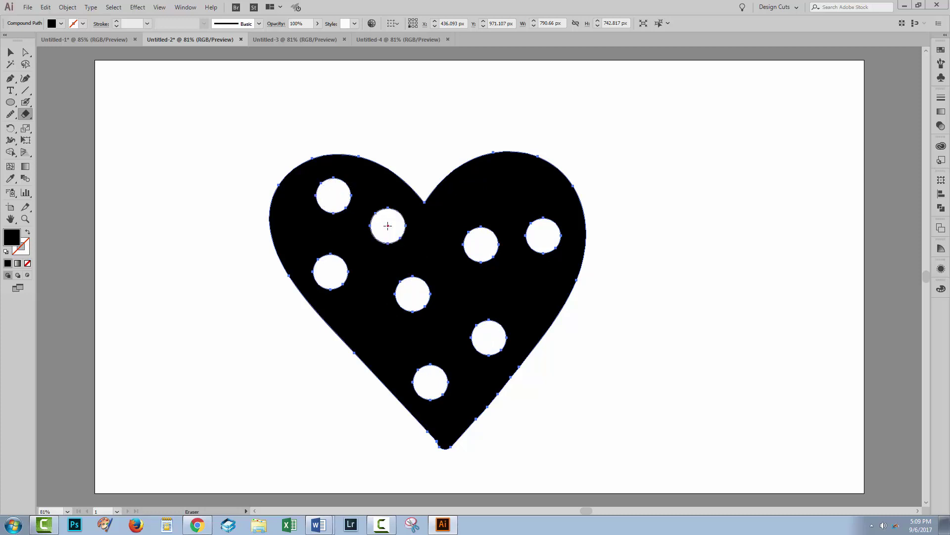
{"action": "left_click", "coordinate": [507, 182]}
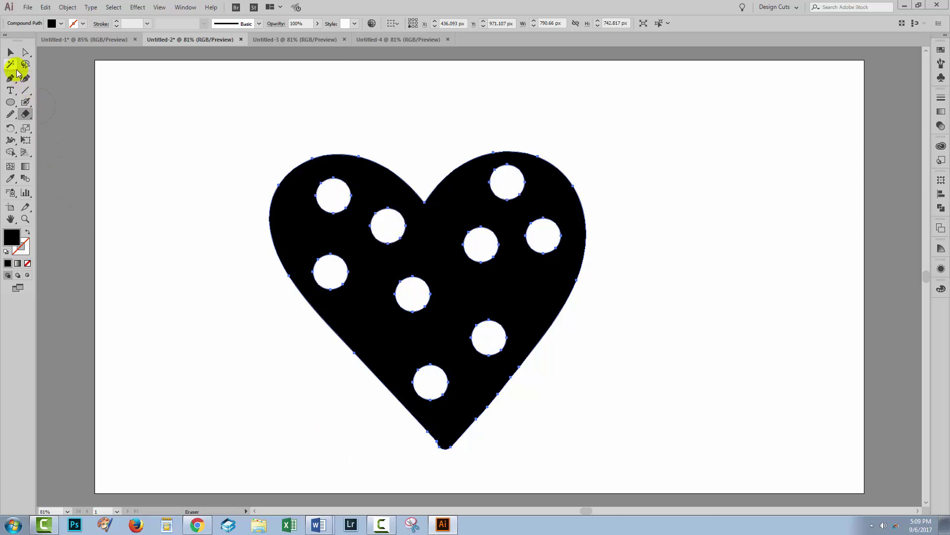
Step: Select the heart with its holes and expand Layer 1 in the layer list to examine the object's structure
{"action": "left_click", "coordinate": [10, 52]}
{"action": "left_click", "coordinate": [157, 318]}
{"action": "left_click", "coordinate": [433, 268]}
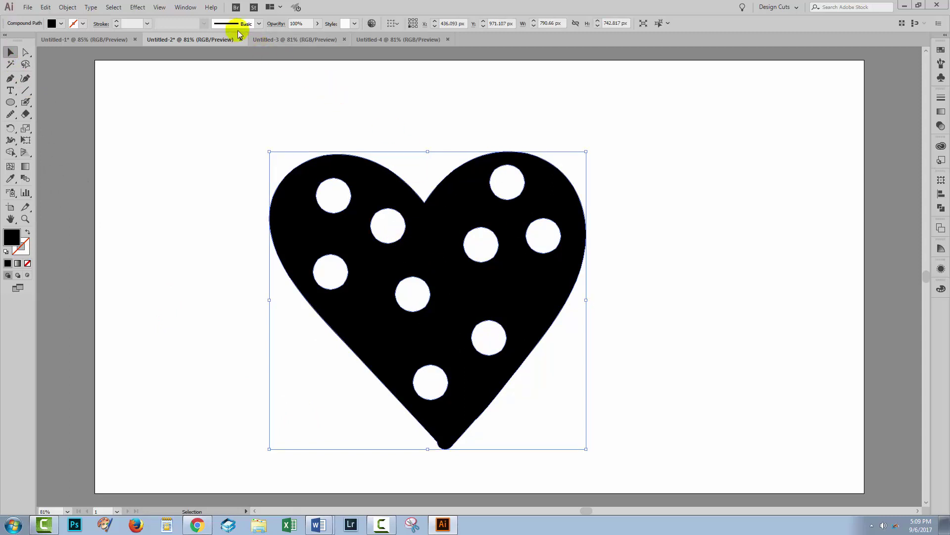
{"action": "left_click", "coordinate": [184, 7]}
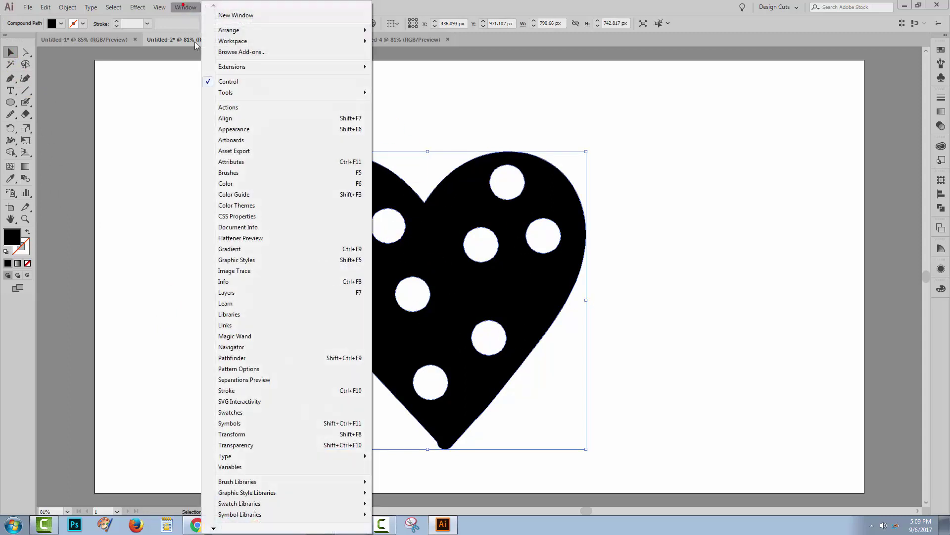
{"action": "left_click", "coordinate": [250, 292]}
{"action": "left_click", "coordinate": [686, 196]}
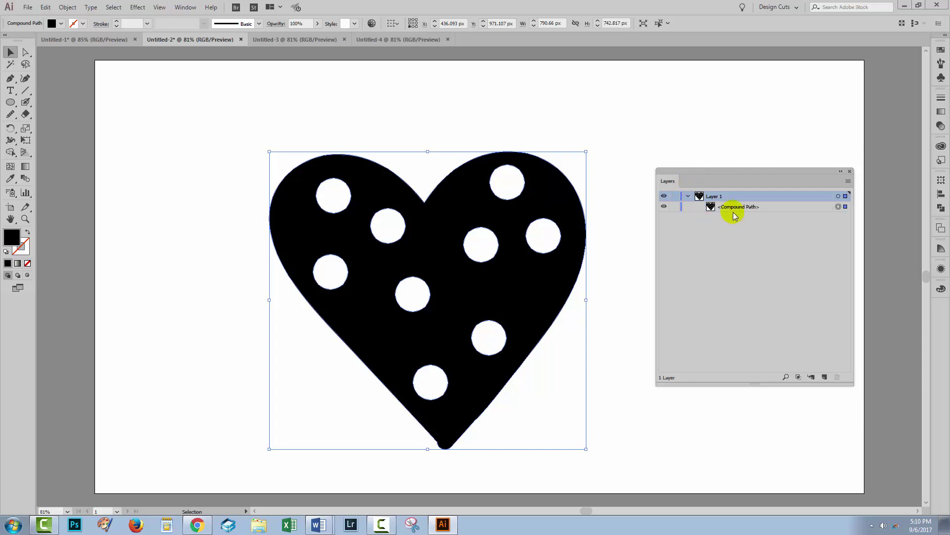
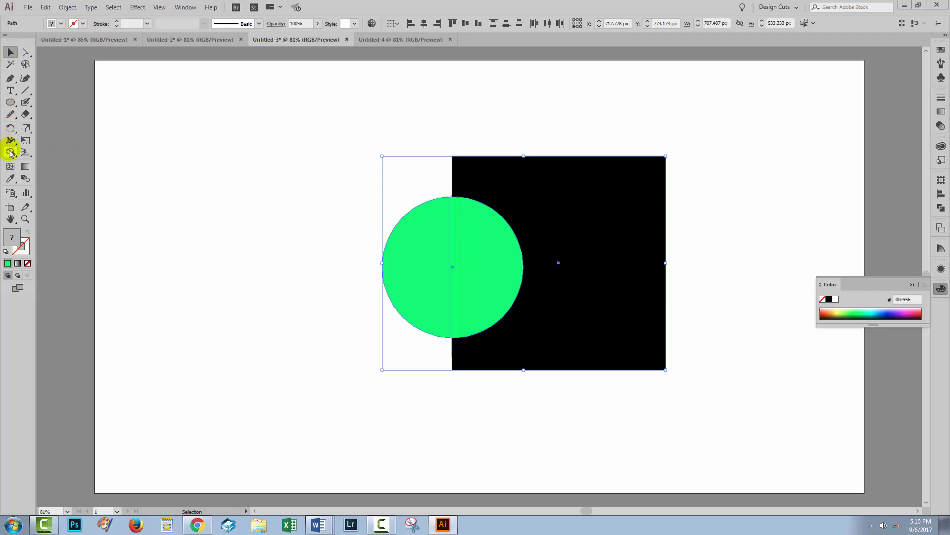
Step: In the Untitled-3 document, try merging the green circle and black square with the Shape Builder tool, and undo the merge
{"action": "left_click", "coordinate": [10, 152]}
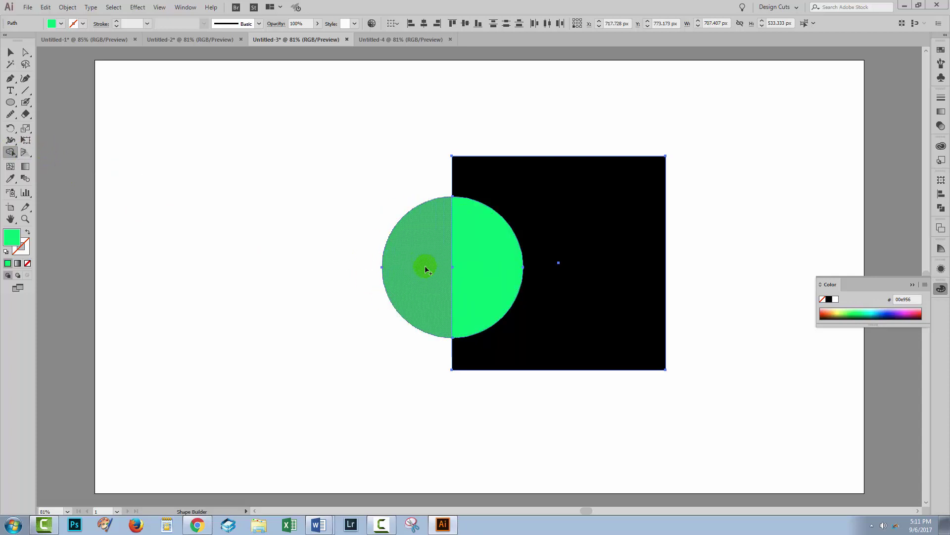
{"action": "mouse_move", "coordinate": [425, 267]}
{"action": "left_mouse_down"}
{"action": "mouse_move", "coordinate": [494, 278]}
{"action": "mouse_move", "coordinate": [572, 275]}
{"action": "mouse_move", "coordinate": [457, 427]}
{"action": "left_mouse_up"}
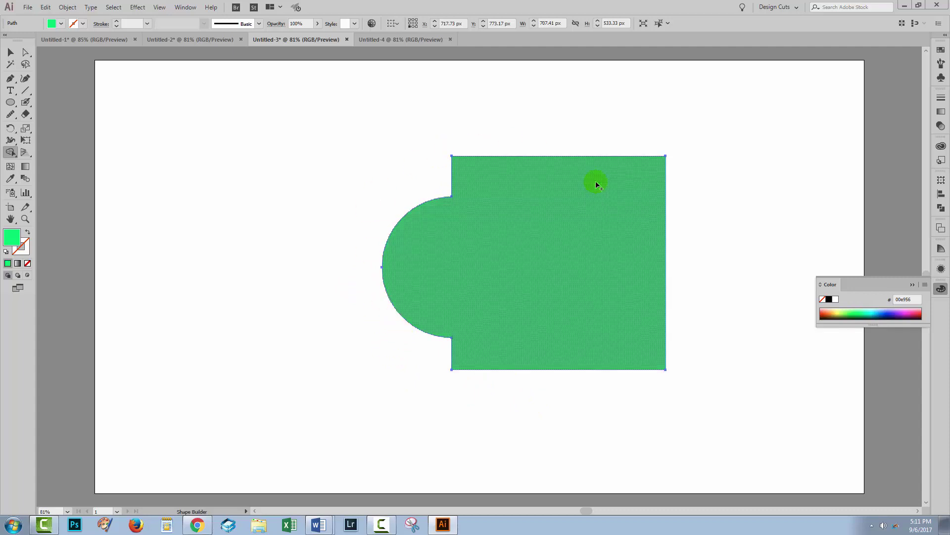
{"action": "key", "text": "ctrl+z"}
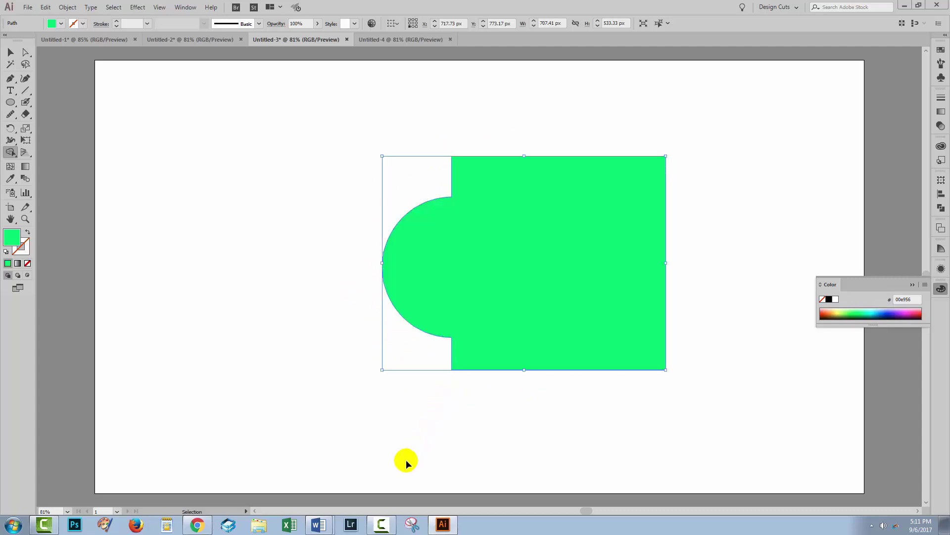
{"action": "key", "text": "ctrl+z"}
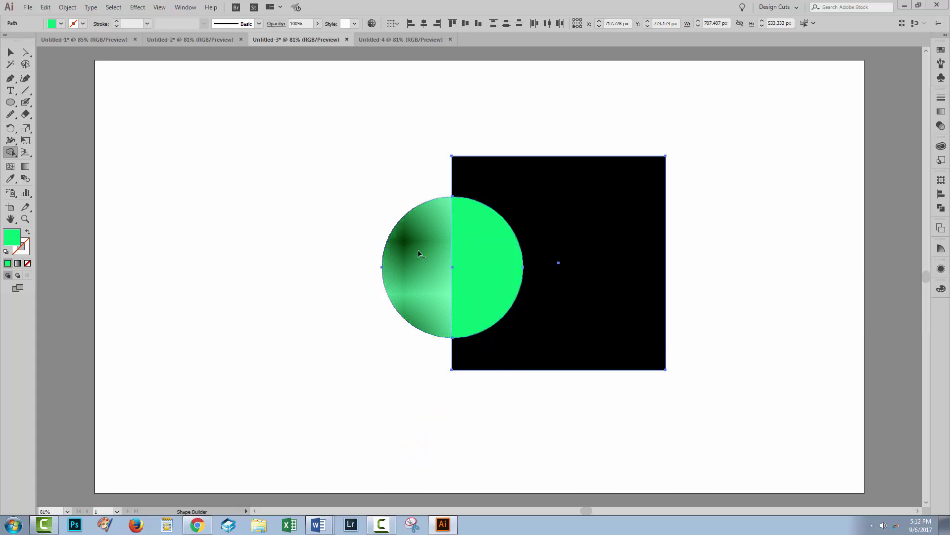
Step: Subtract the whole green circle from the black square with the Shape Builder tool, and deselect the remaining shape
{"action": "left_click_drag", "start_coordinate": [420, 253], "coordinate": [498, 262]}
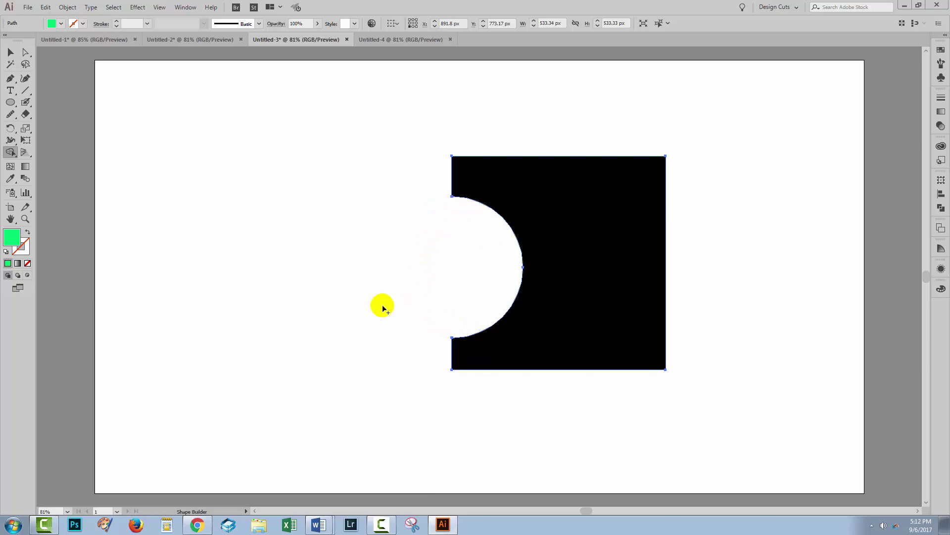
{"action": "key", "text": "v"}
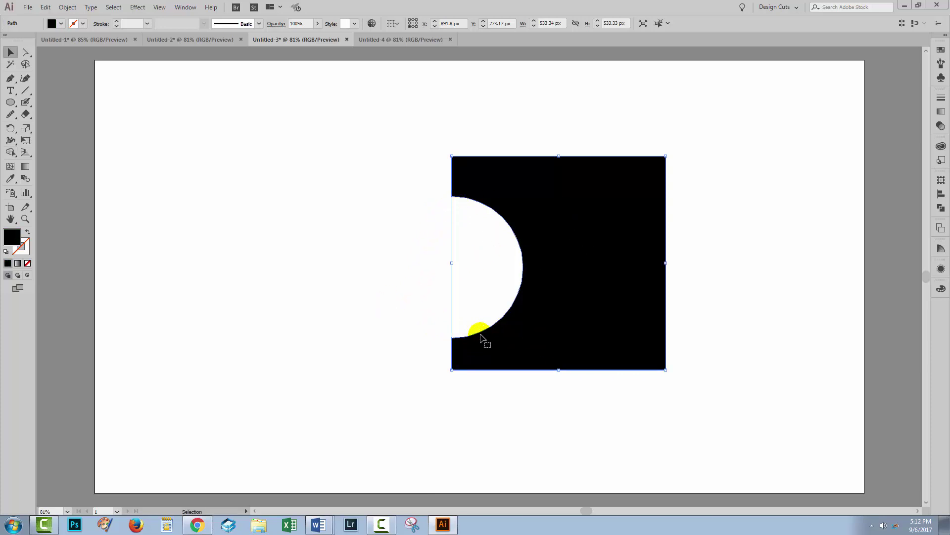
{"action": "left_click", "coordinate": [363, 380]}
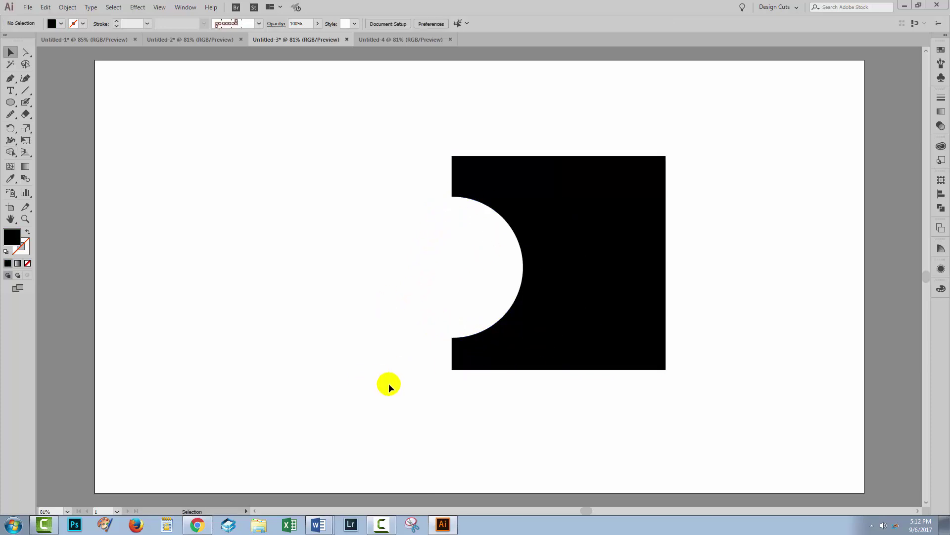